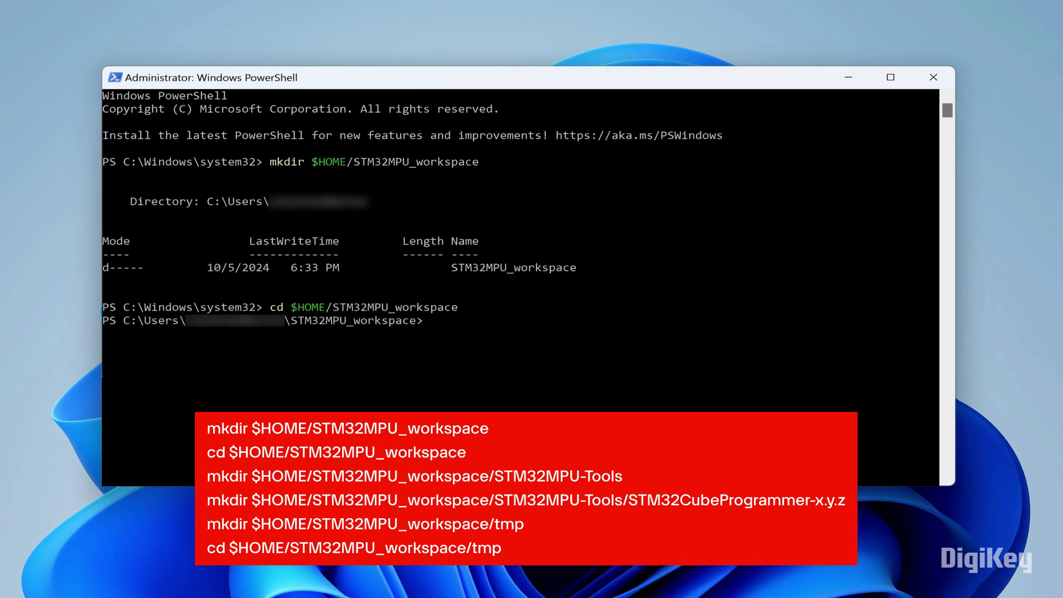
# Create the STM32MPU-Tools and STM32CubeProgrammer-x.y.z folders in the workspace and move into tmp.
pyautogui.press('Return')
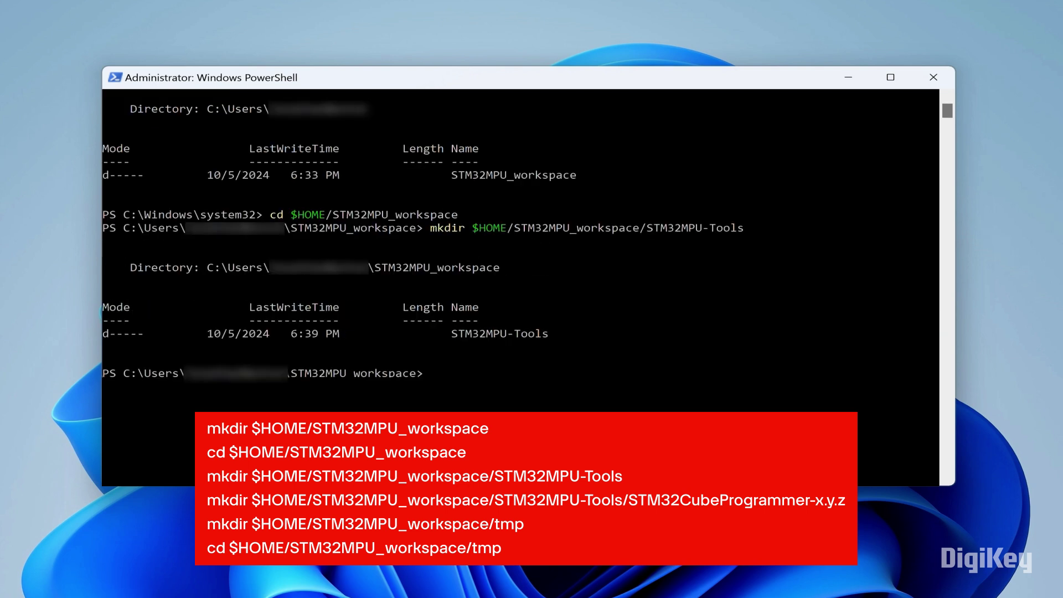
pyautogui.press('Return')
pyautogui.write('mkdir $')
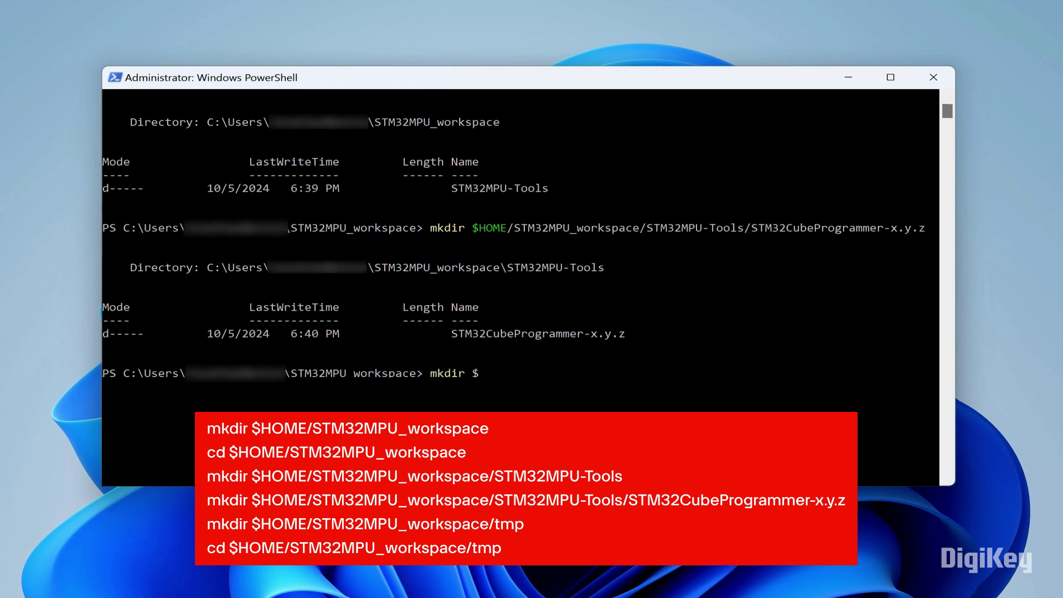
pyautogui.write('ace/tmp')
pyautogui.press('Return')
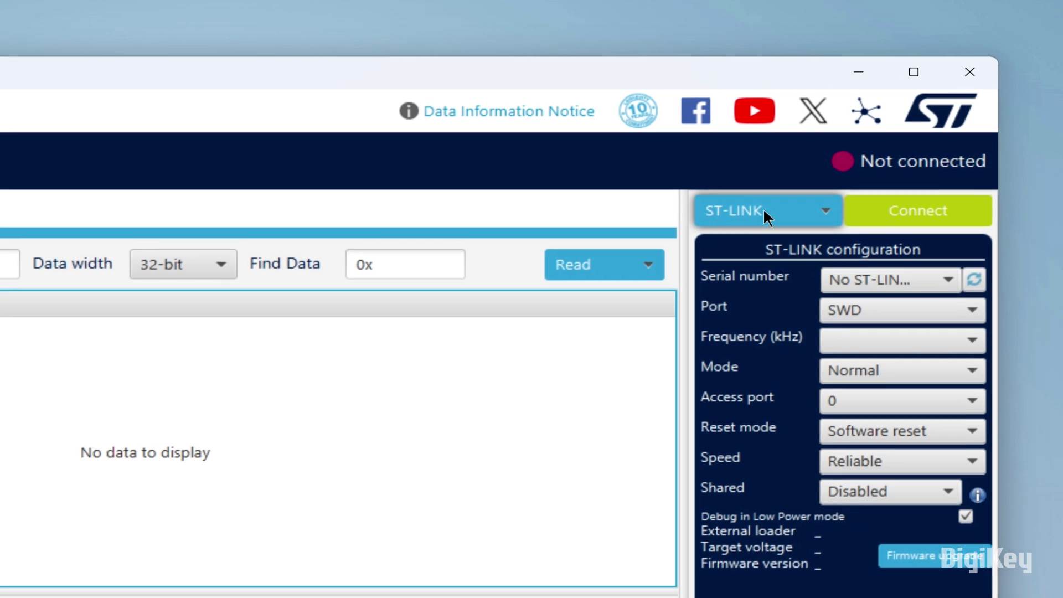
# Switch the connection interface from ST-LINK to USB and connect to the board.
pyautogui.click(763, 208)
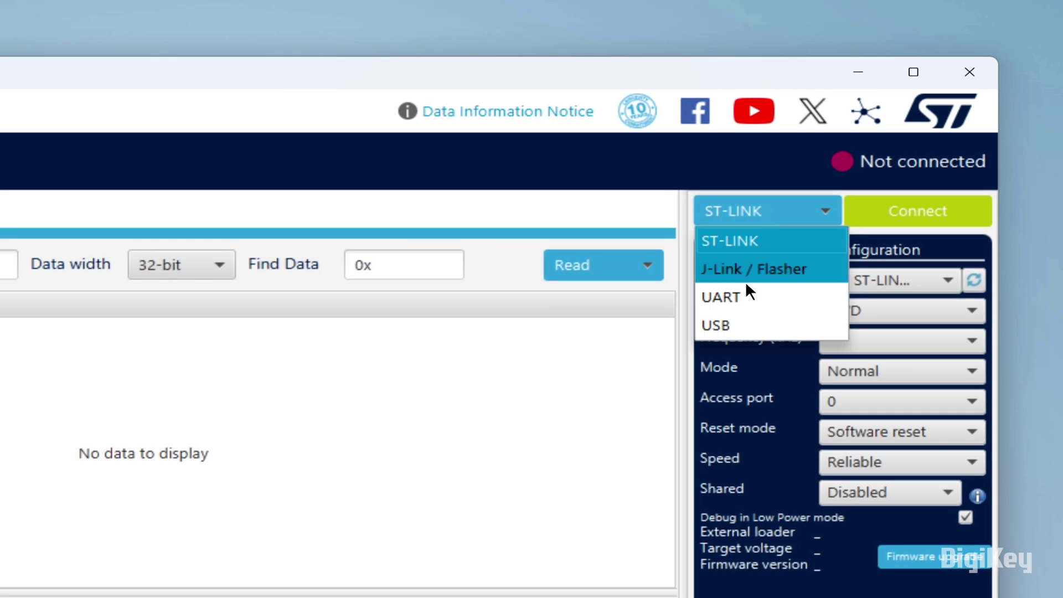
pyautogui.click(743, 324)
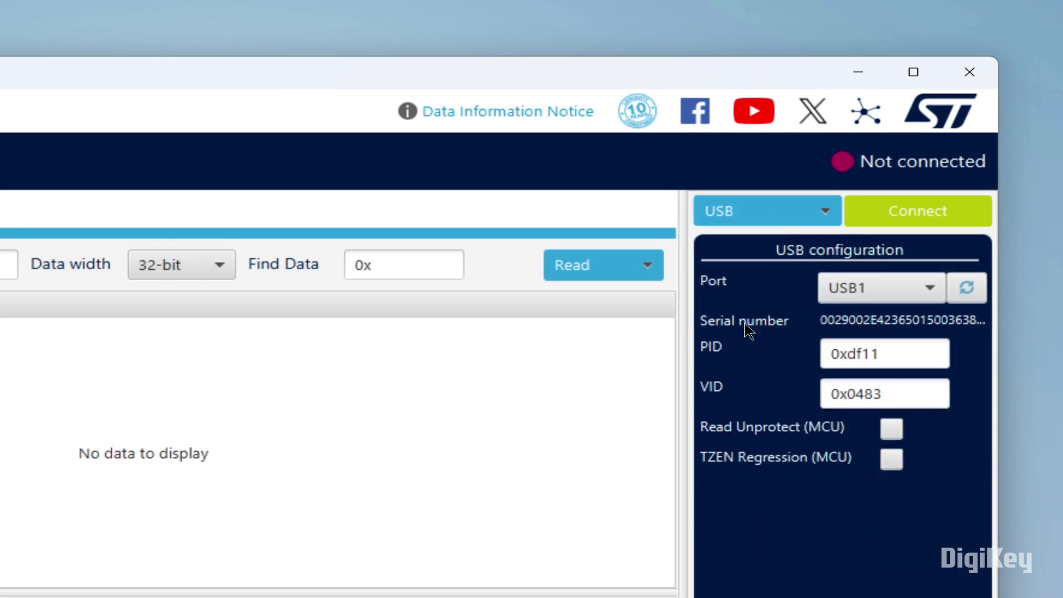
pyautogui.click(855, 210)
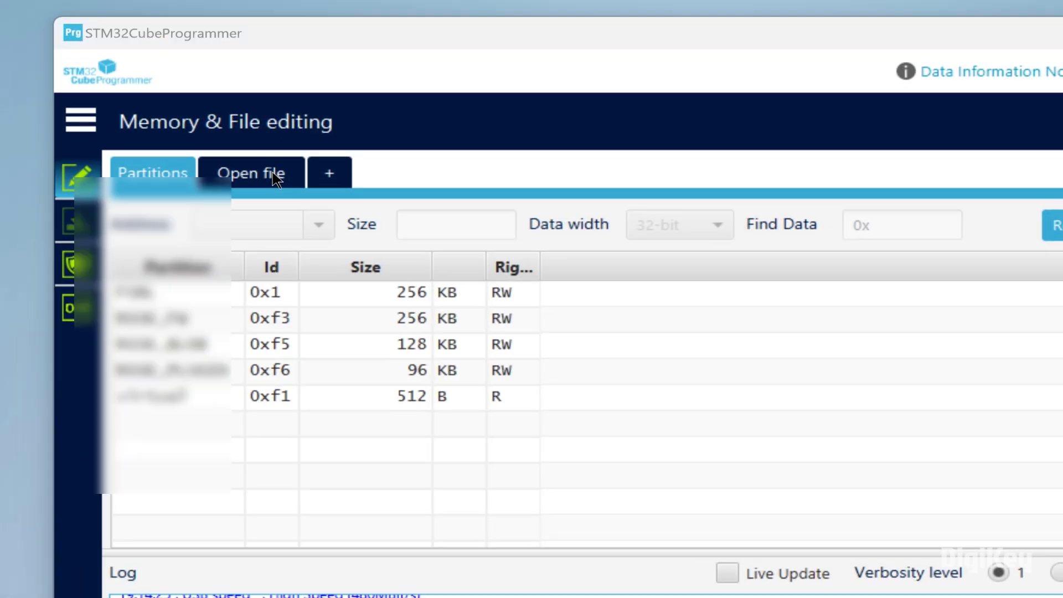
pyautogui.click(276, 177)
# Load the ev1 sdcard m33-examples OP-TEE TSV from flashlayout_st-image-weston/optee.
pyautogui.doubleClick(379, 237)
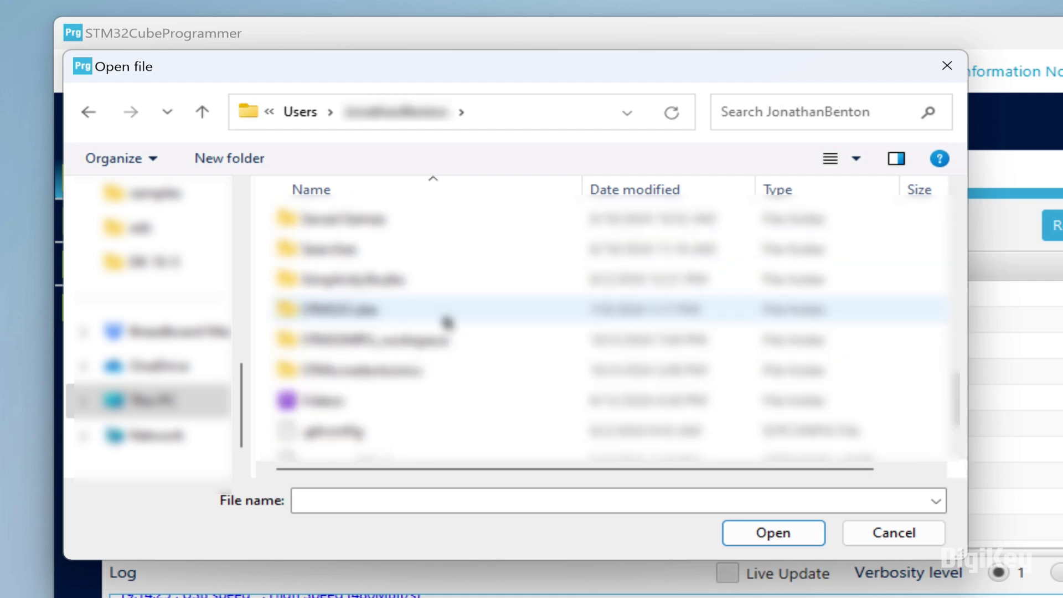
pyautogui.doubleClick(447, 322)
pyautogui.doubleClick(454, 220)
pyautogui.doubleClick(513, 222)
pyautogui.doubleClick(527, 271)
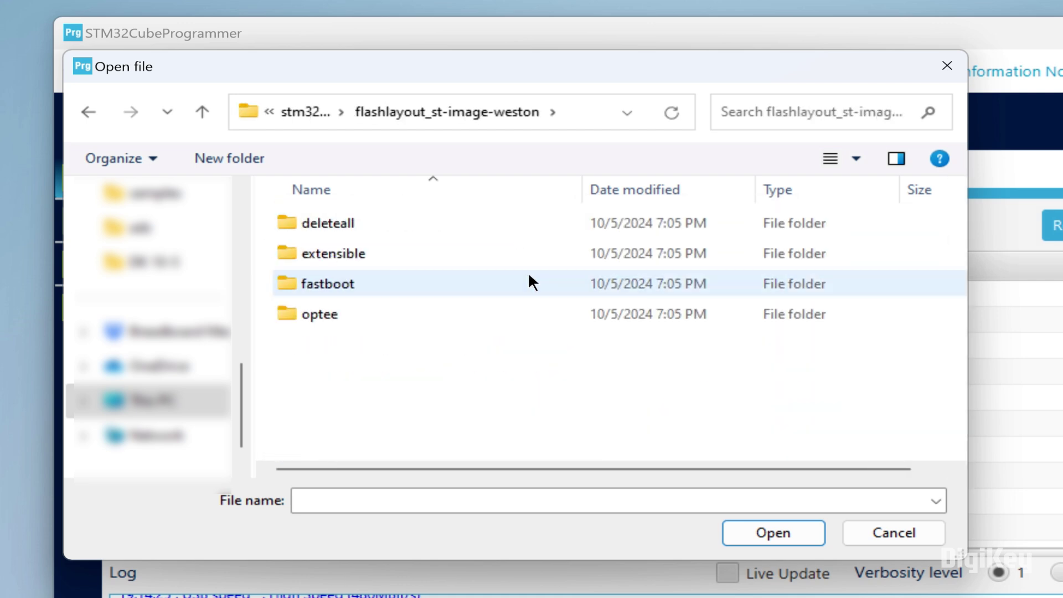
pyautogui.doubleClick(528, 313)
pyautogui.moveTo(583, 190); pyautogui.dragTo(864, 190)
pyautogui.scroll(-3, 748, 367)
pyautogui.click(816, 383)
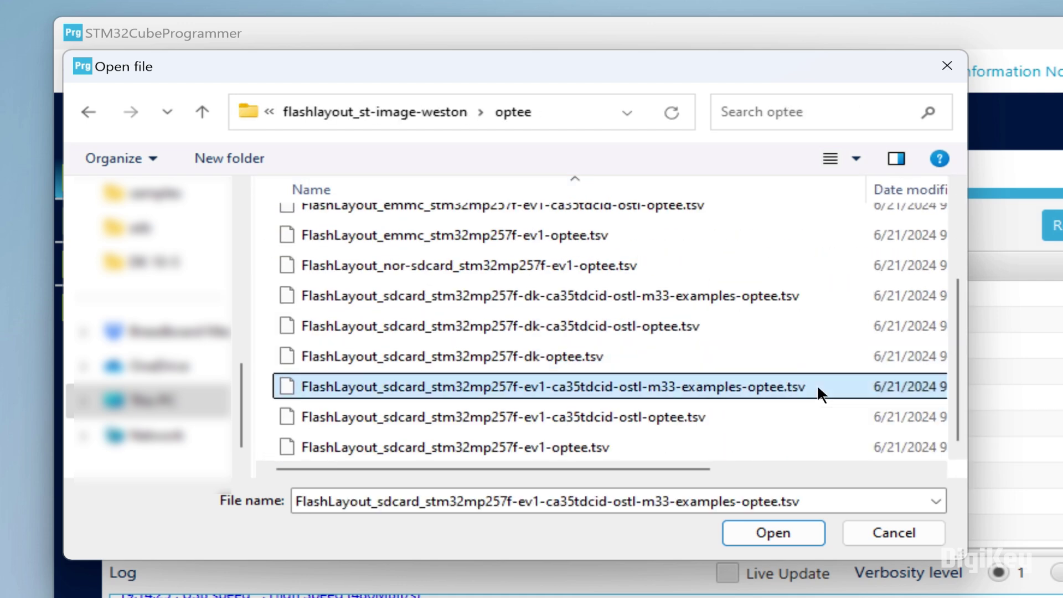
pyautogui.click(772, 533)
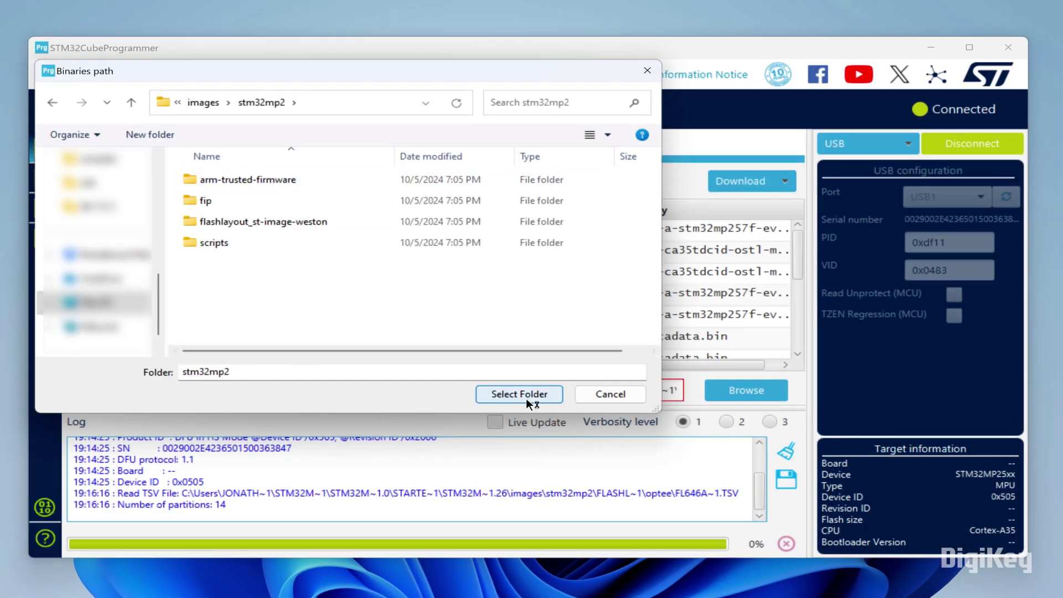
# Use the stm32mp2 folder as the binaries path and download the image to the board.
pyautogui.click(529, 395)
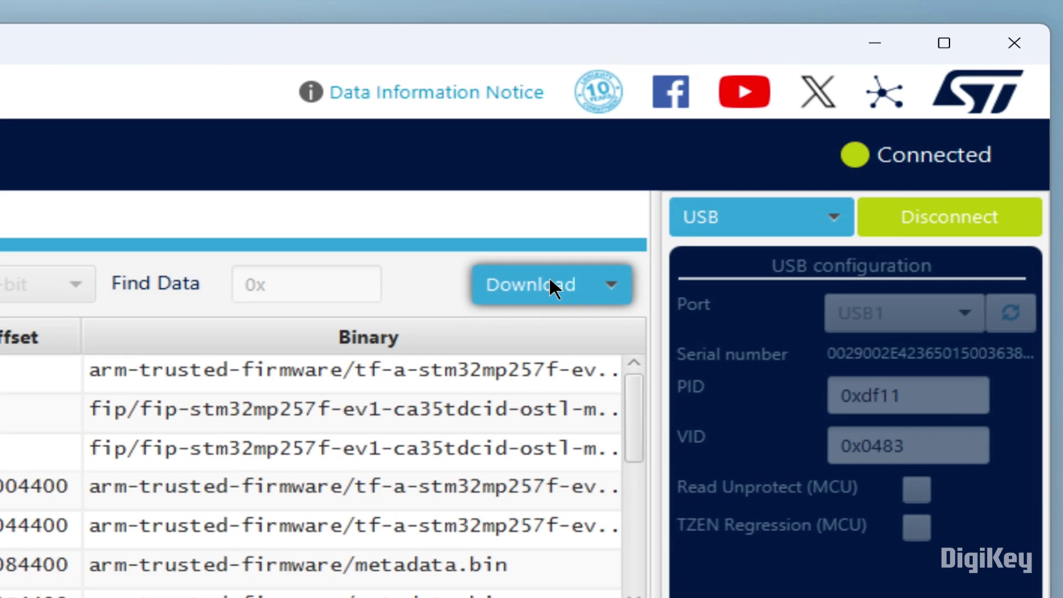
pyautogui.click(548, 284)
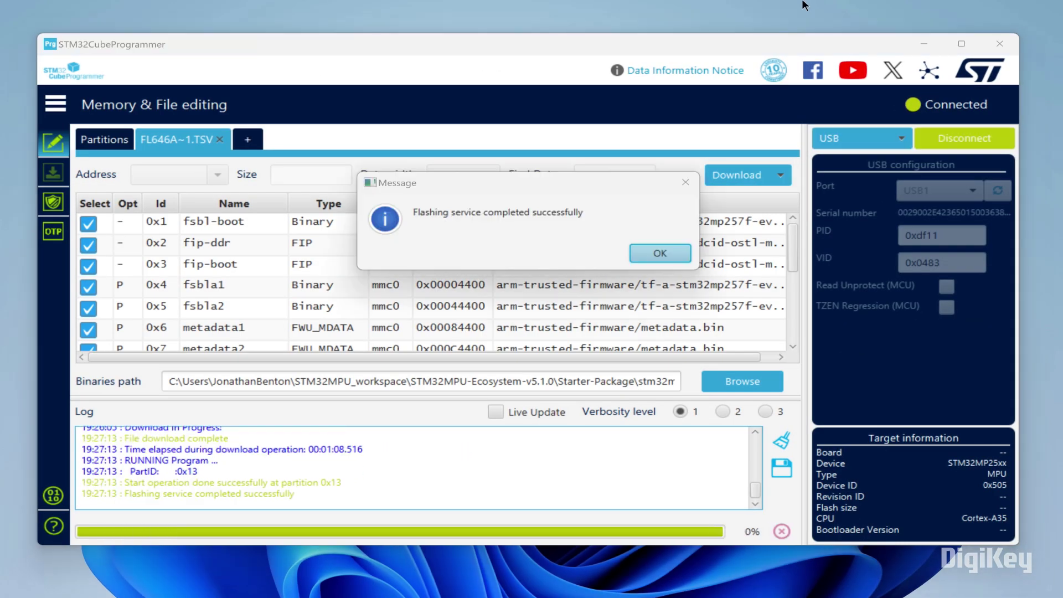